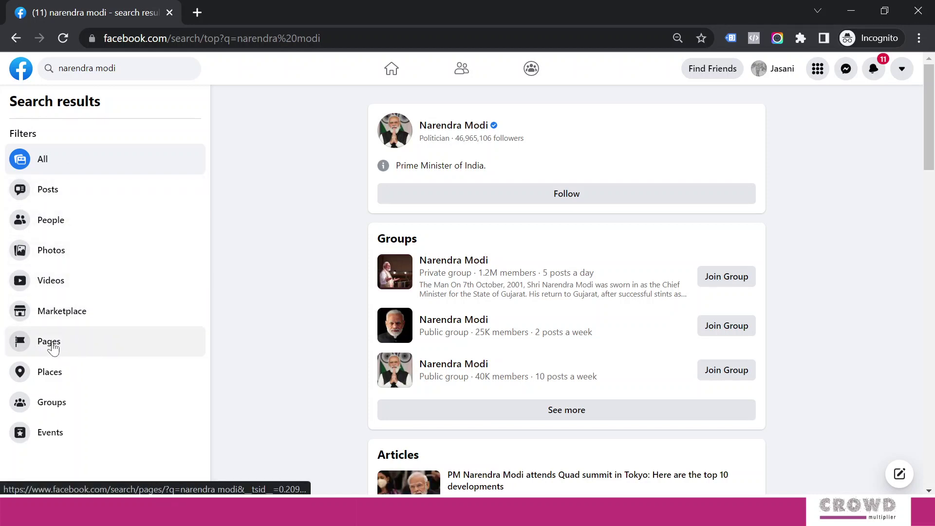
# Filter the search results to pages and open the verified Narendra Modi page and the Narendra modi personal blog in separate new tabs.
pyautogui.click(49, 342)
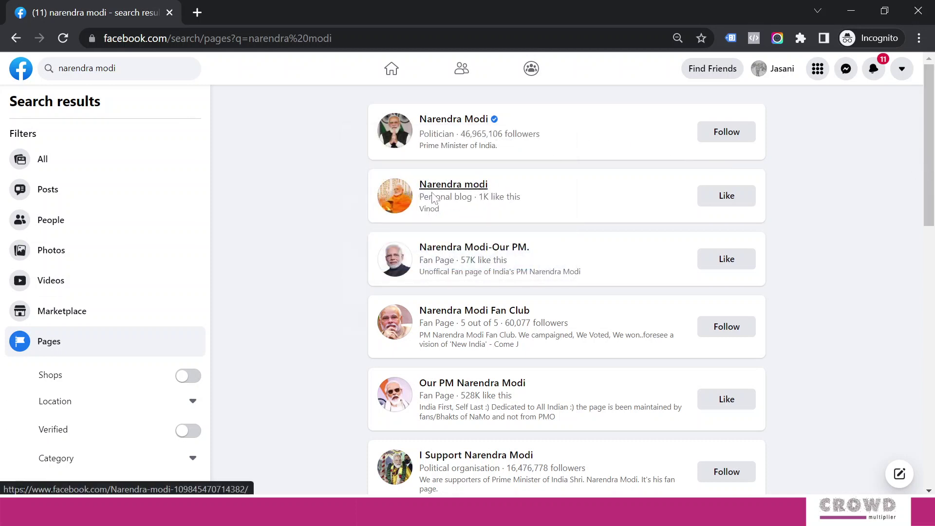
pyautogui.moveTo(468, 186)
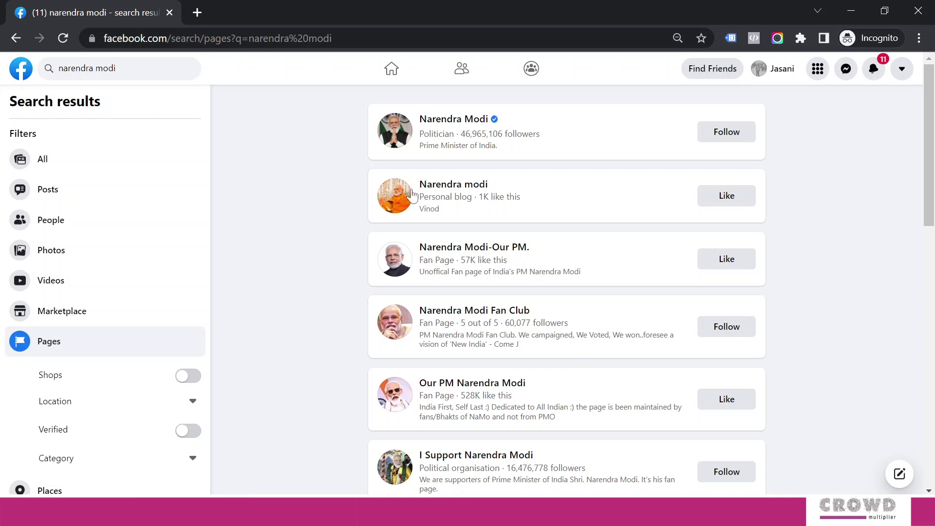
pyautogui.moveTo(389, 177)
pyautogui.rightClick(463, 122)
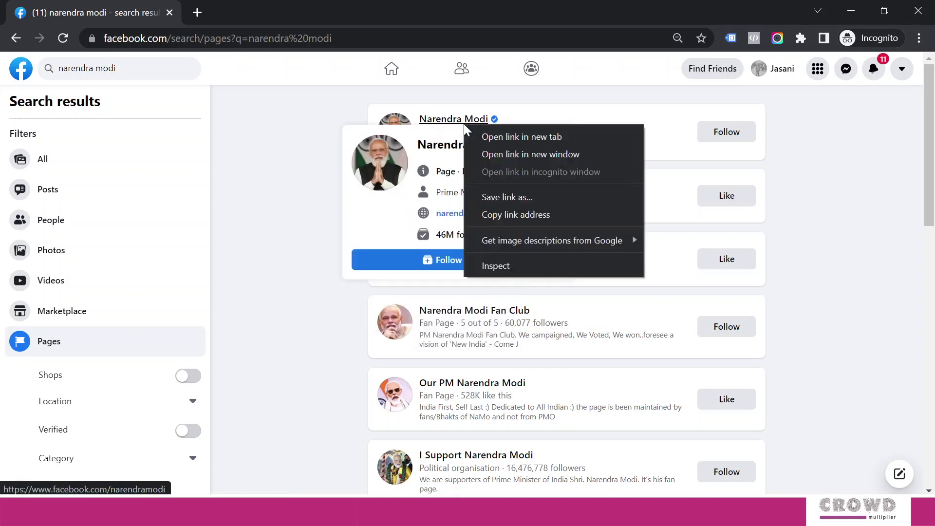
pyautogui.click(496, 142)
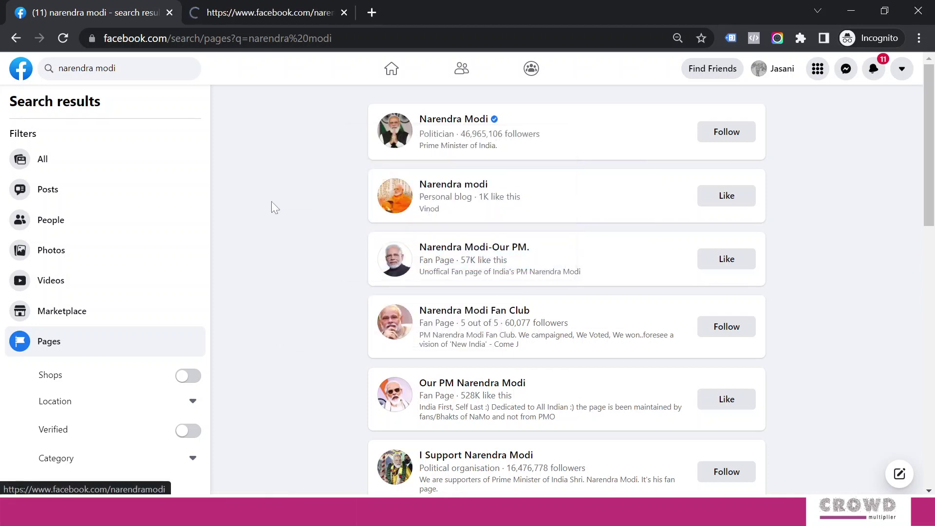
pyautogui.rightClick(435, 184)
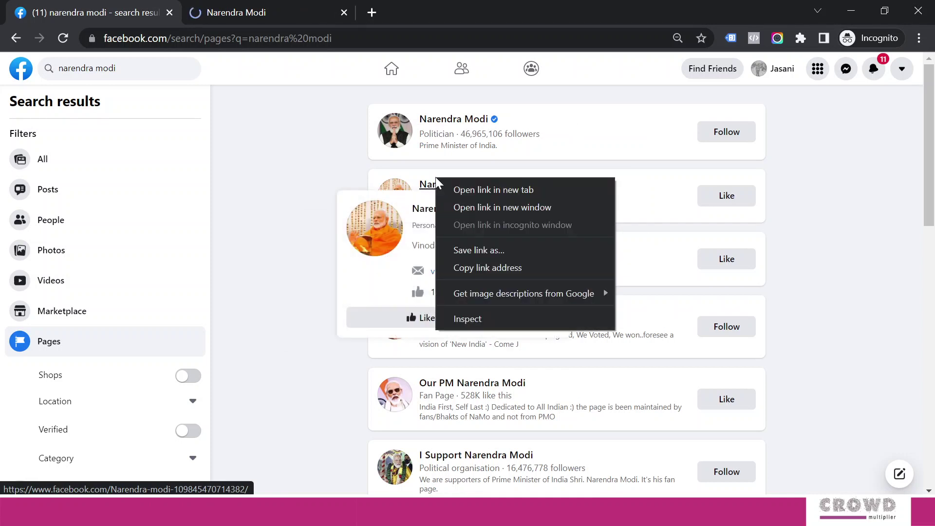
pyautogui.click(471, 189)
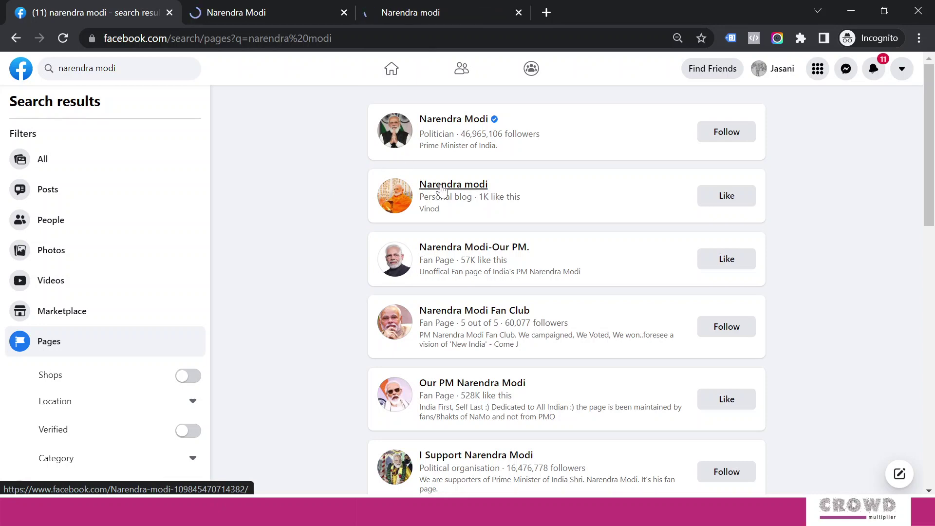
# Compare the page names and profile details of the verified Narendra Modi page and the Narendra modi personal blog.
pyautogui.moveTo(437, 193)
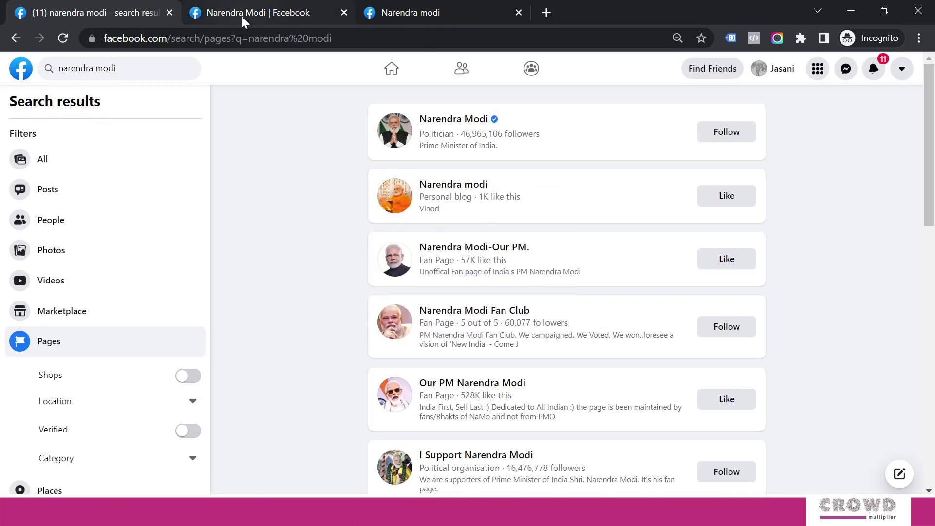
pyautogui.click(243, 21)
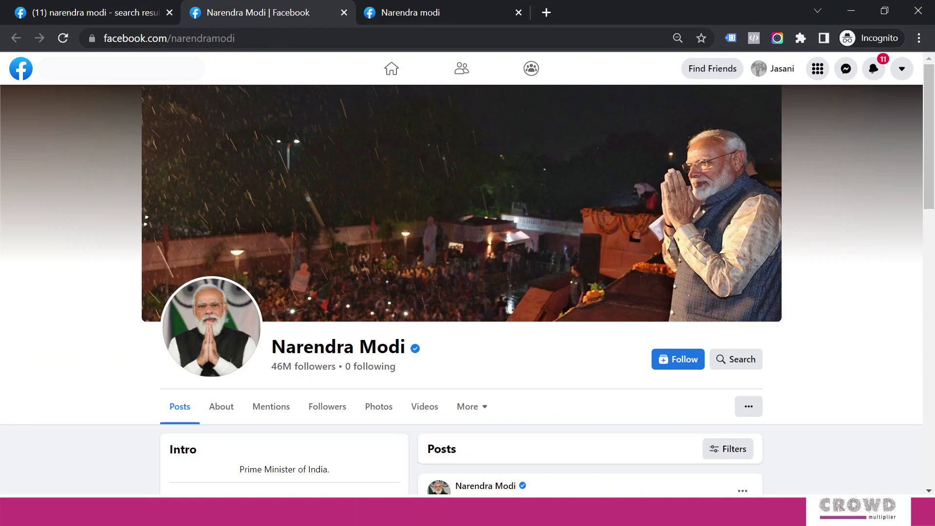
pyautogui.scroll(-3, 467, 290)
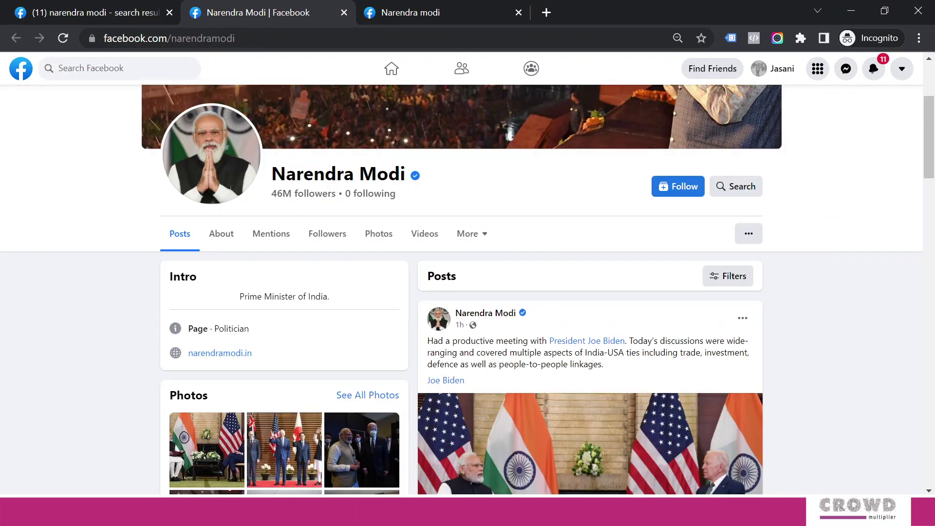
pyautogui.click(401, 14)
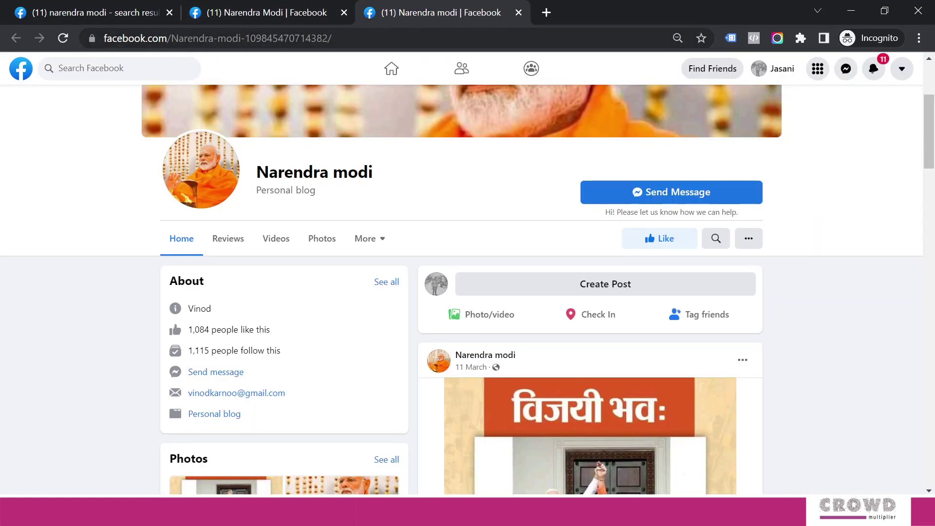
pyautogui.click(294, 13)
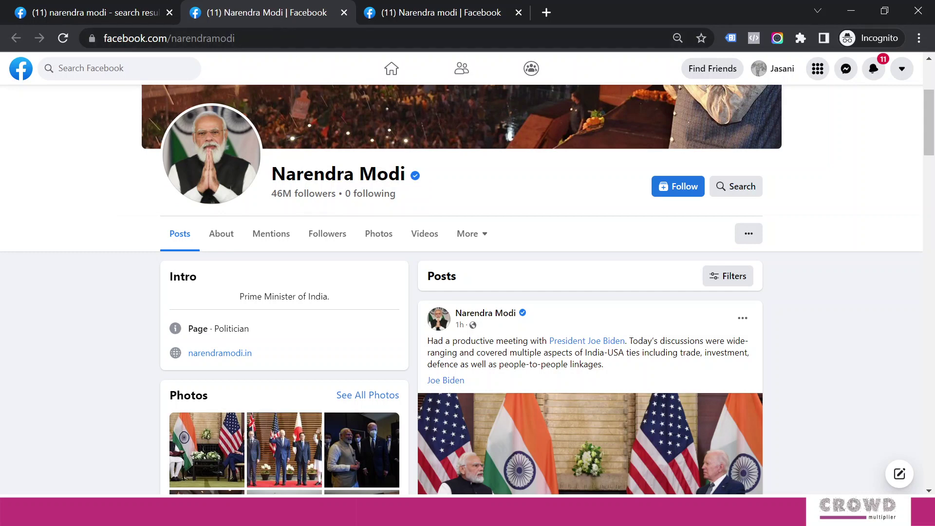
pyautogui.moveTo(272, 178); pyautogui.dragTo(428, 180)
pyautogui.click(440, 13)
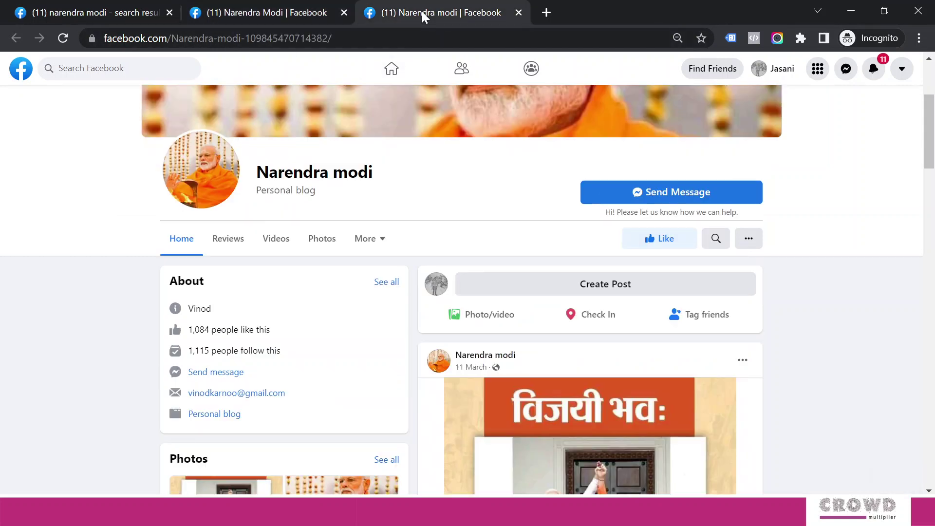
pyautogui.moveTo(257, 173); pyautogui.dragTo(411, 175)
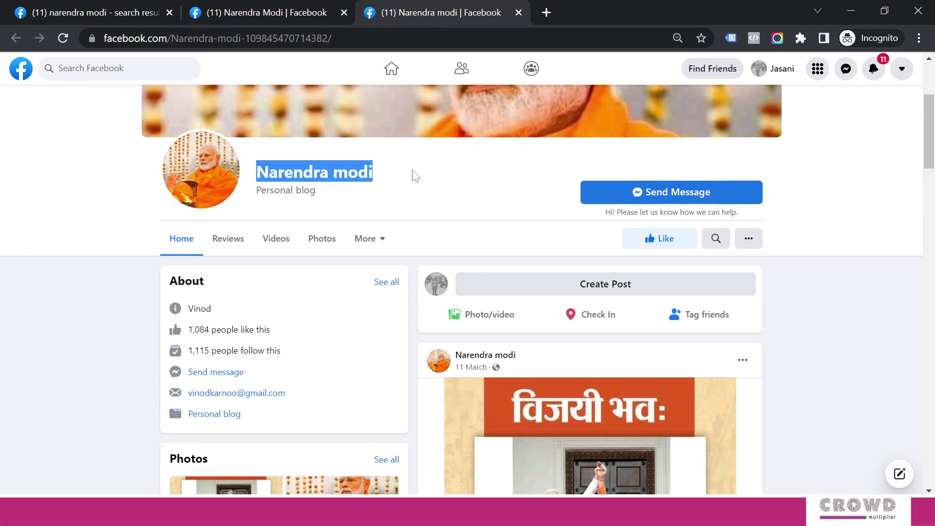
pyautogui.click(279, 14)
# Start creating a username for the Strikers Fitness page and check whether StrikersIndia is accepted.
pyautogui.click(139, 15)
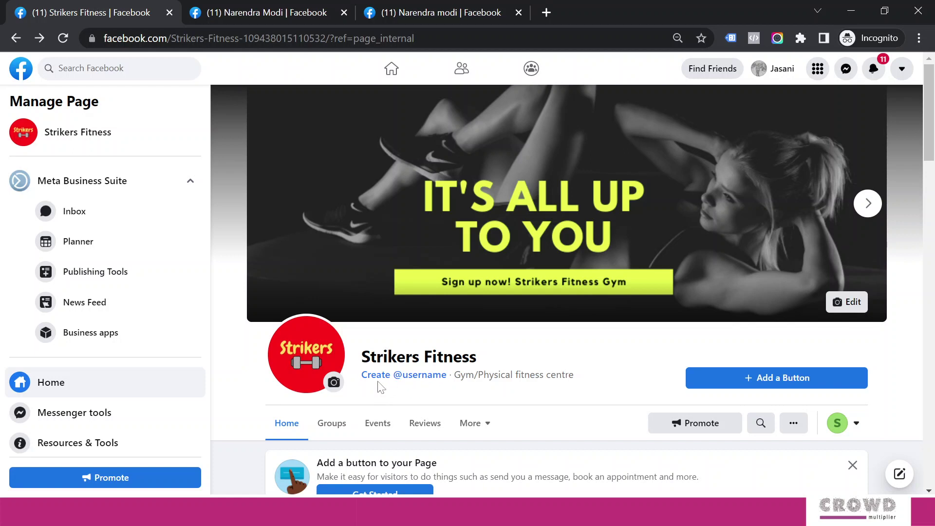
pyautogui.click(405, 378)
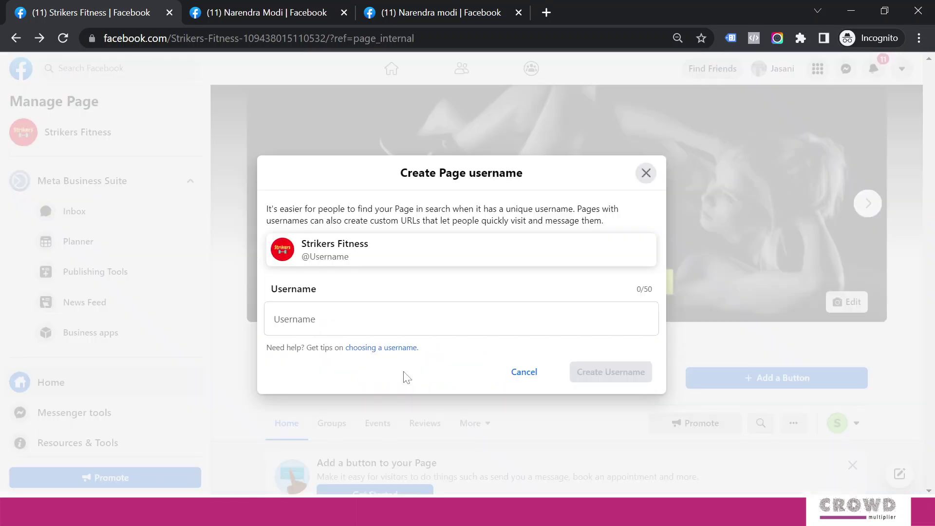
pyautogui.click(363, 336)
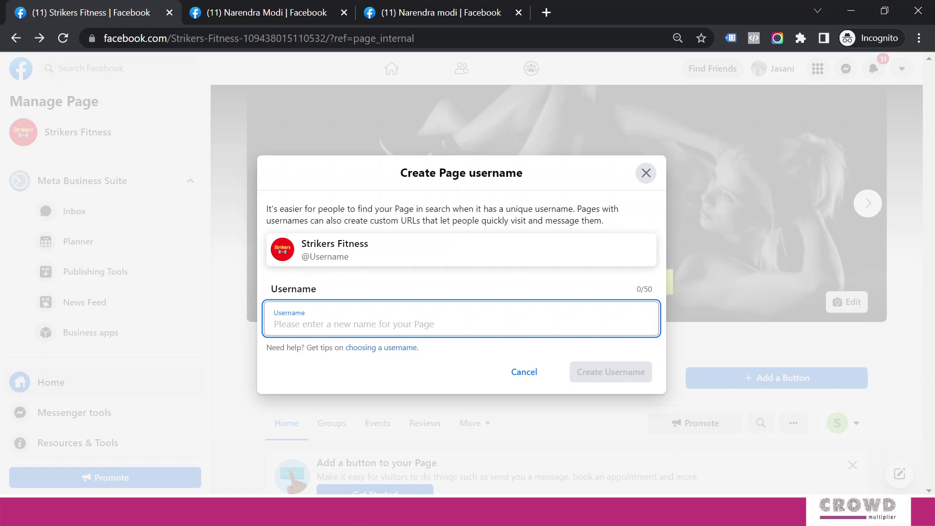
pyautogui.write('Striker')
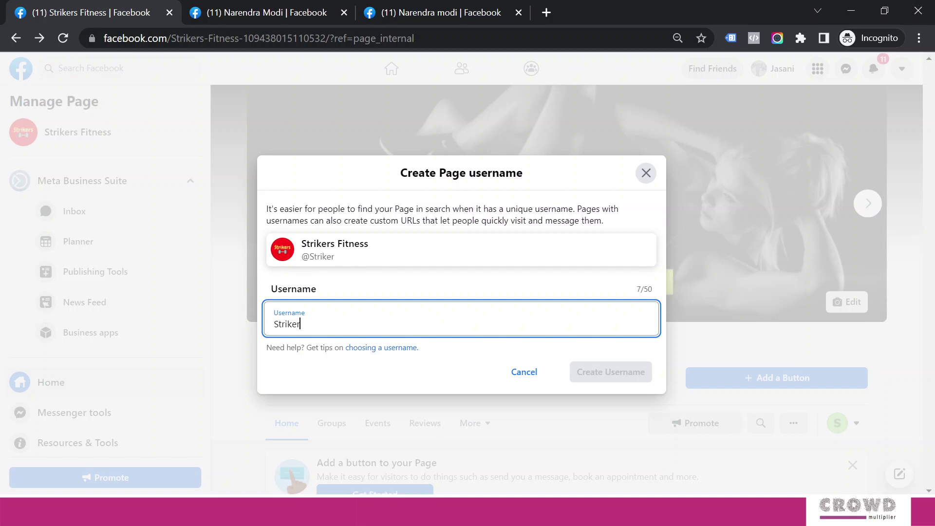
pyautogui.write('slndia')
pyautogui.press('Tab')
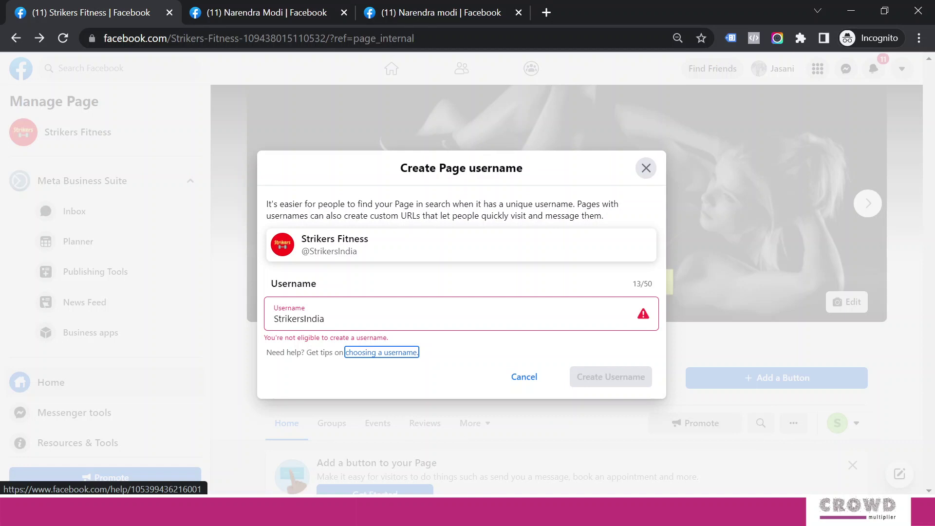
# Try to create the page username StrikersFitness instead, dismiss the resulting message and close the username form.
pyautogui.hotkey('shift', 'Tab')
pyautogui.hotkey('ctrl', 'a')
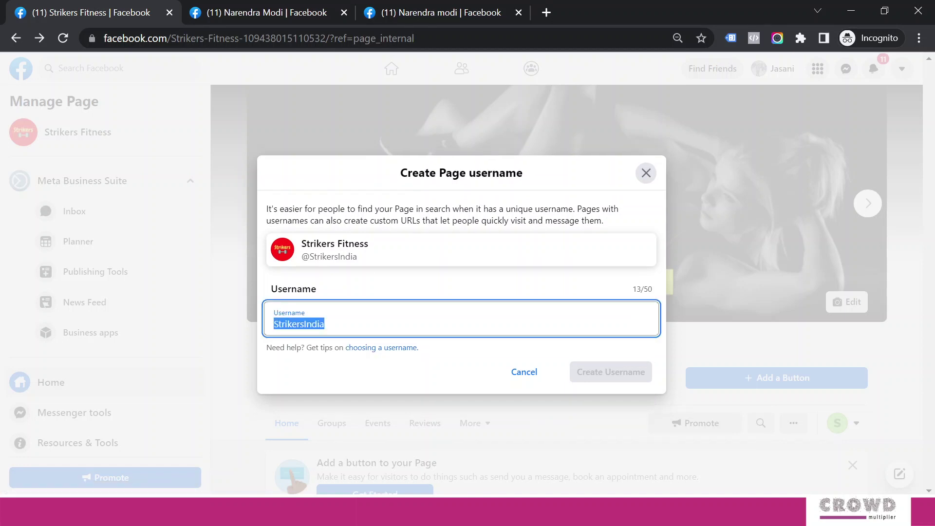
pyautogui.write('Stri')
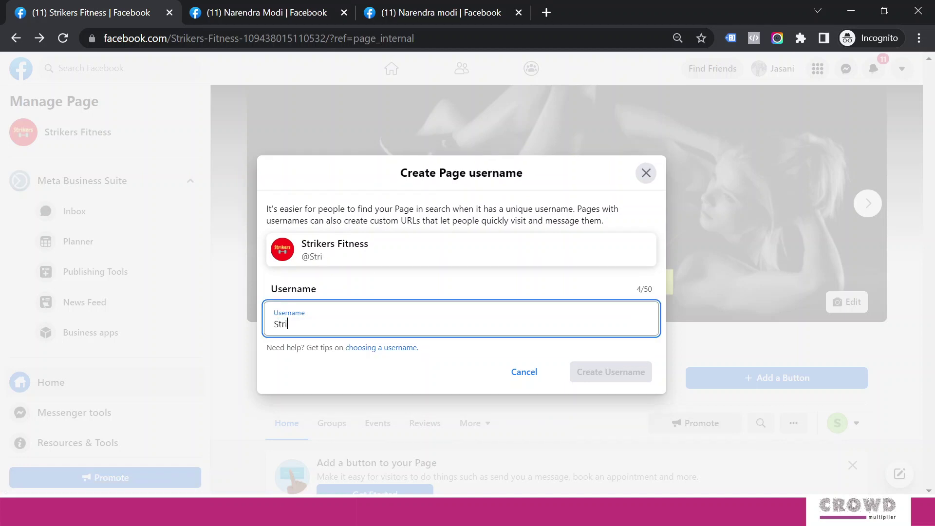
pyautogui.write('kersFitness')
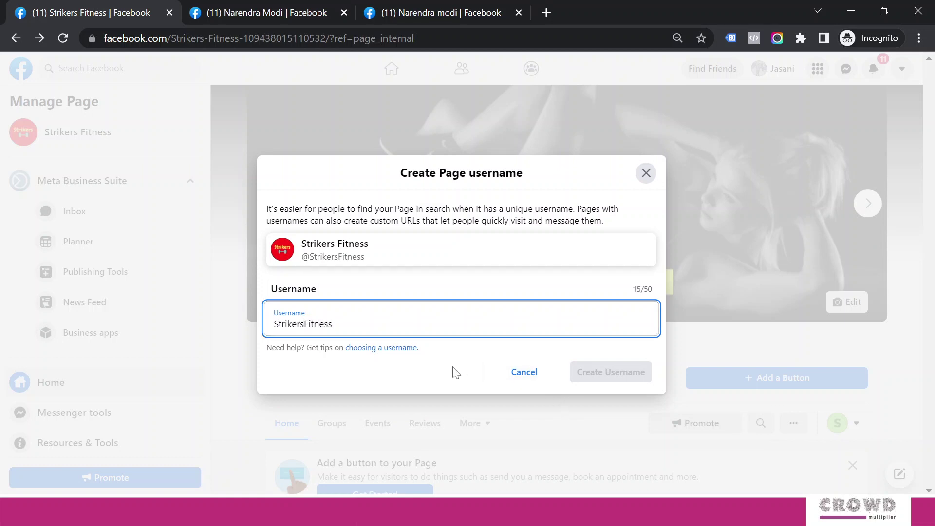
pyautogui.press('Tab')
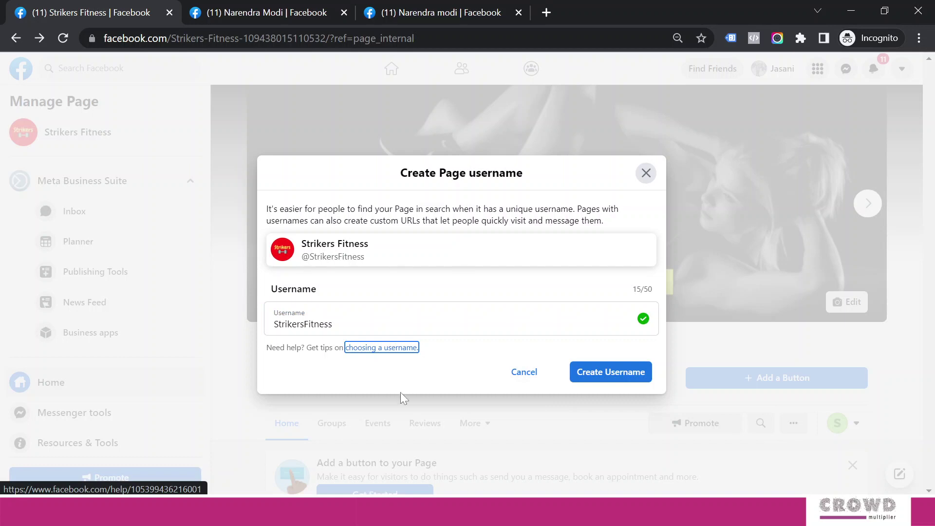
pyautogui.click(613, 379)
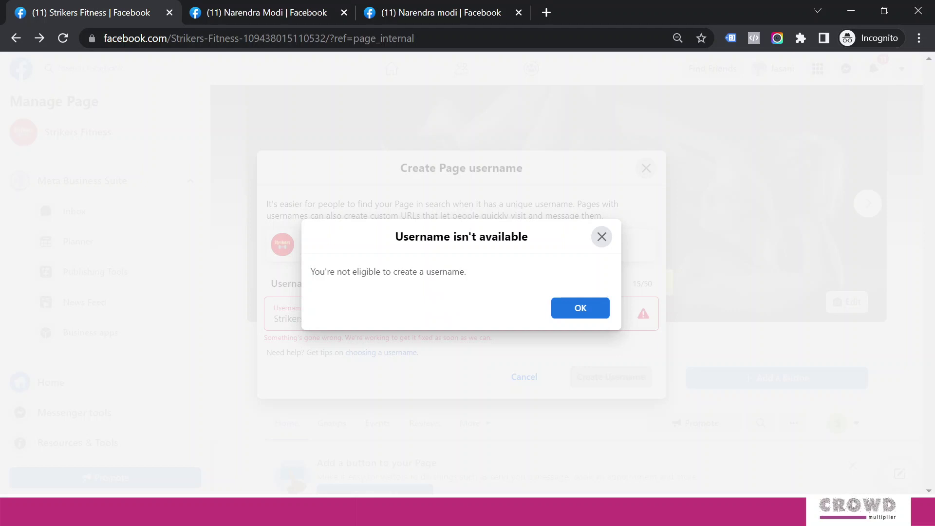
pyautogui.moveTo(310, 271); pyautogui.dragTo(482, 283)
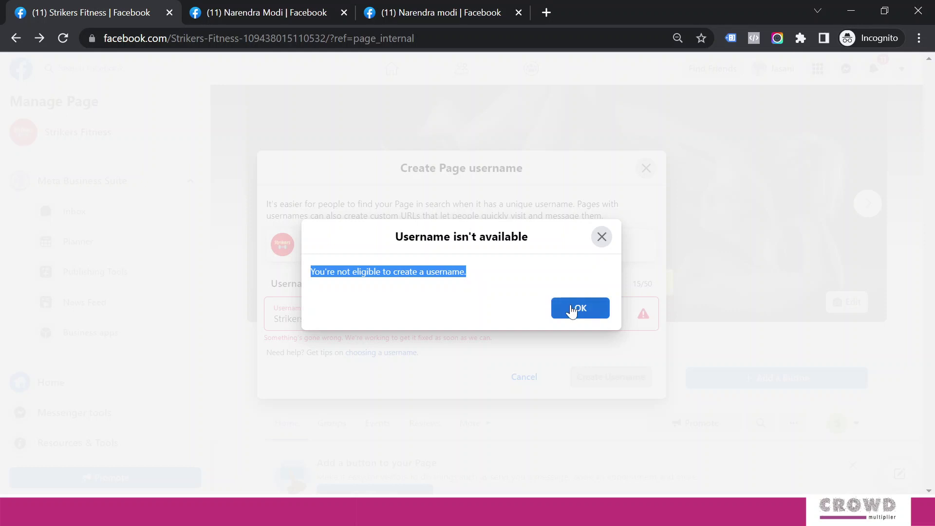
pyautogui.click(572, 311)
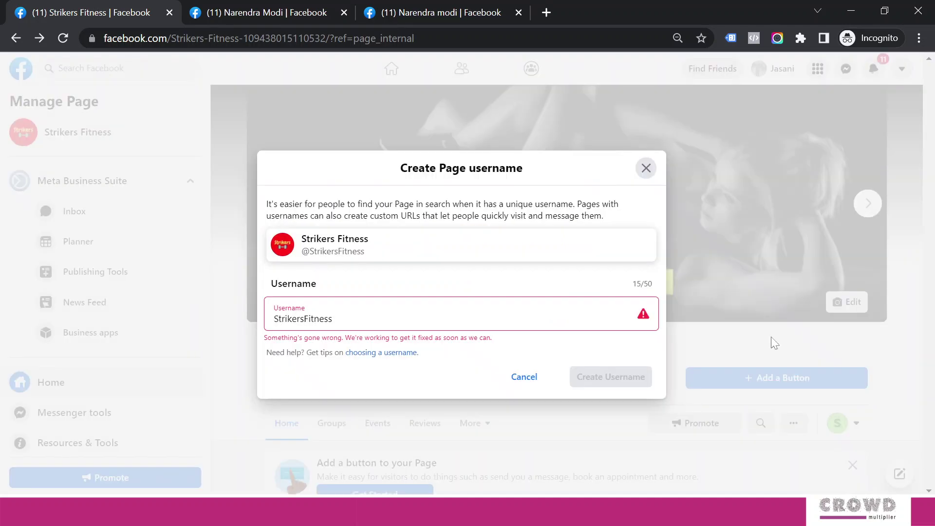
pyautogui.click(646, 169)
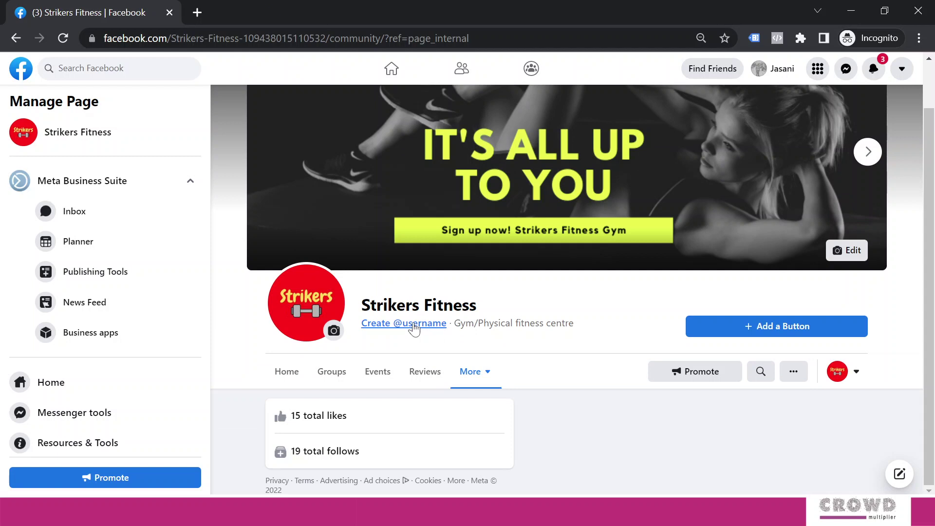
# Create the username StrikersFitness for the Strikers Fitness page and finish the username setup.
pyautogui.click(414, 323)
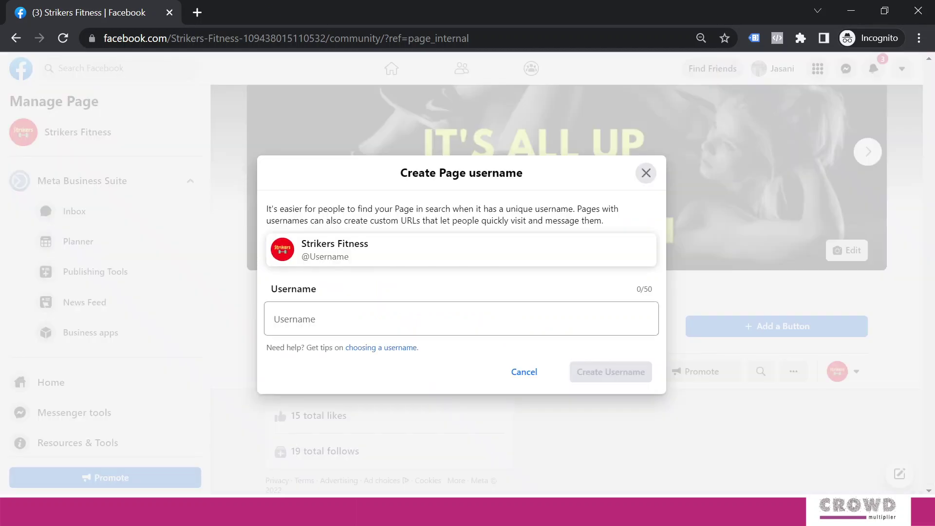
pyautogui.click(414, 324)
pyautogui.write('St')
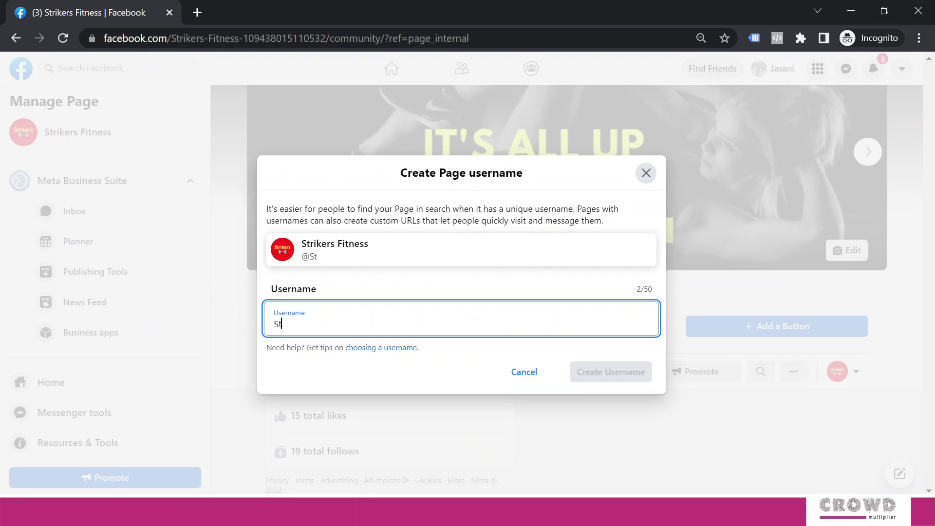
pyautogui.write('rikersFitness')
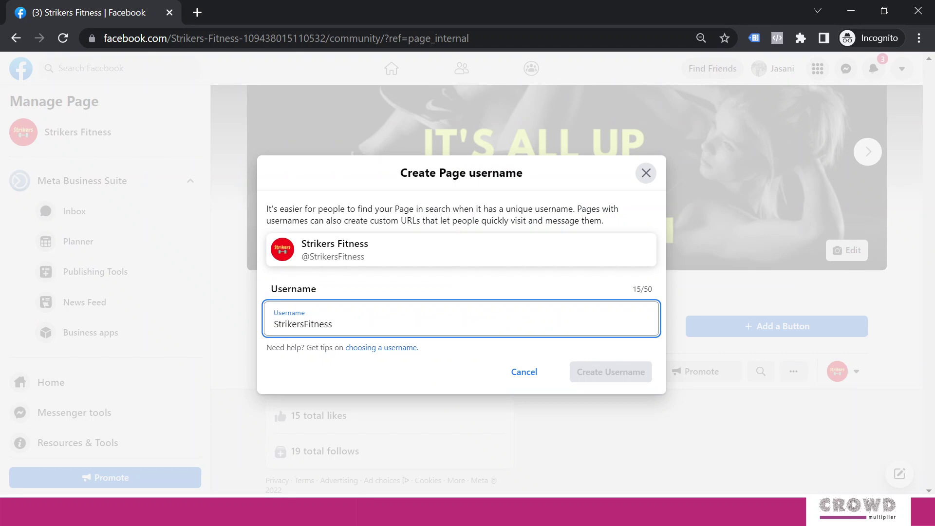
pyautogui.press('Tab')
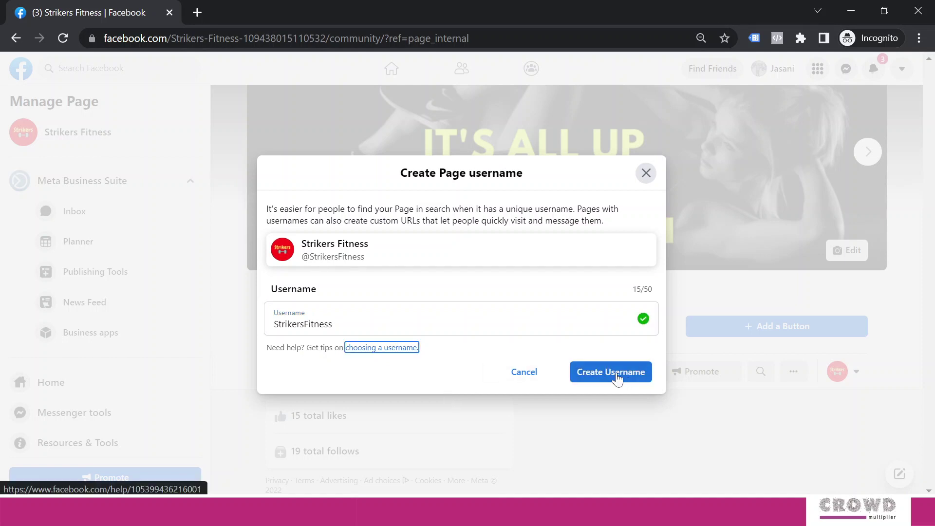
pyautogui.click(616, 374)
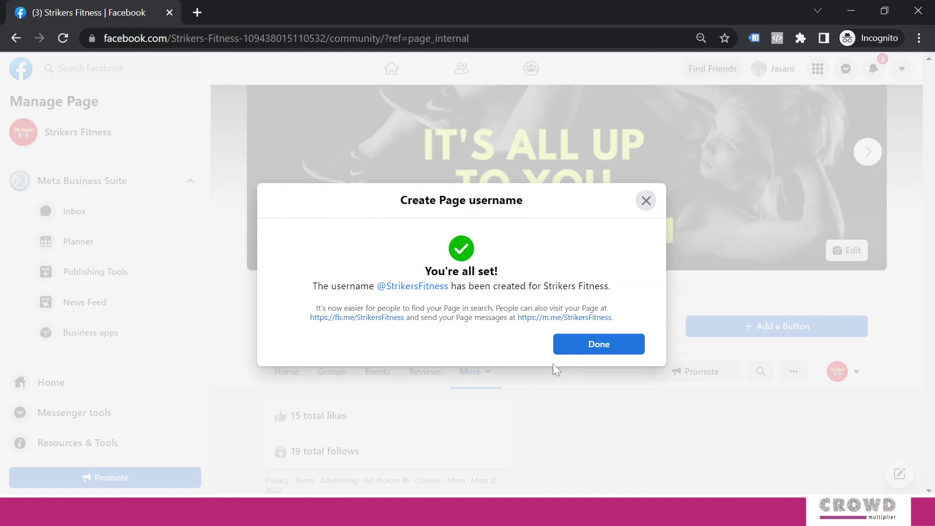
pyautogui.click(587, 354)
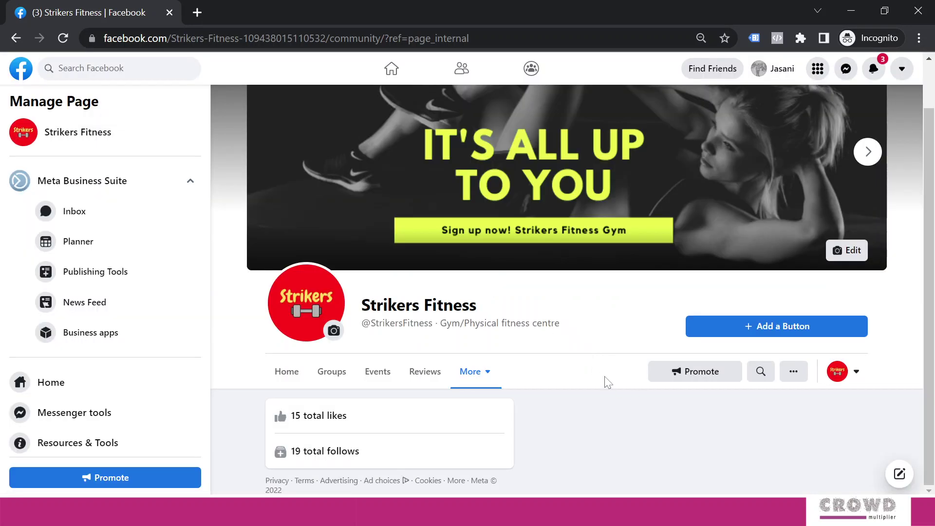
# Review the username shown beneath the Strikers Fitness page name and its explanatory note.
pyautogui.moveTo(397, 323)
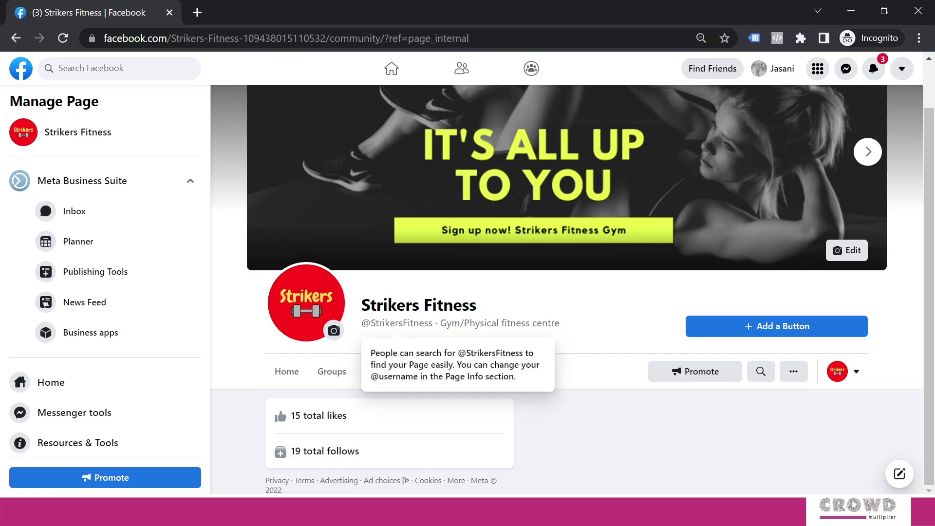
pyautogui.scroll(1, 427, 388)
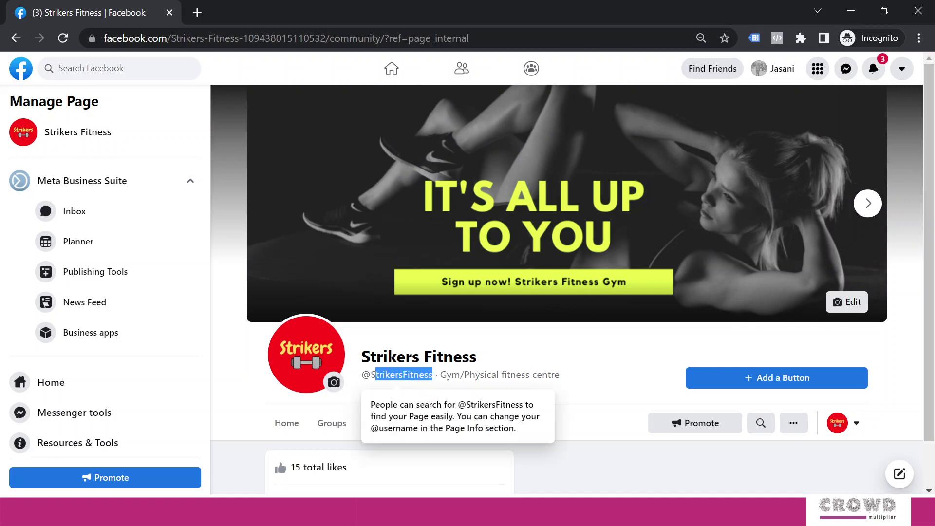
pyautogui.moveTo(362, 375); pyautogui.dragTo(432, 375)
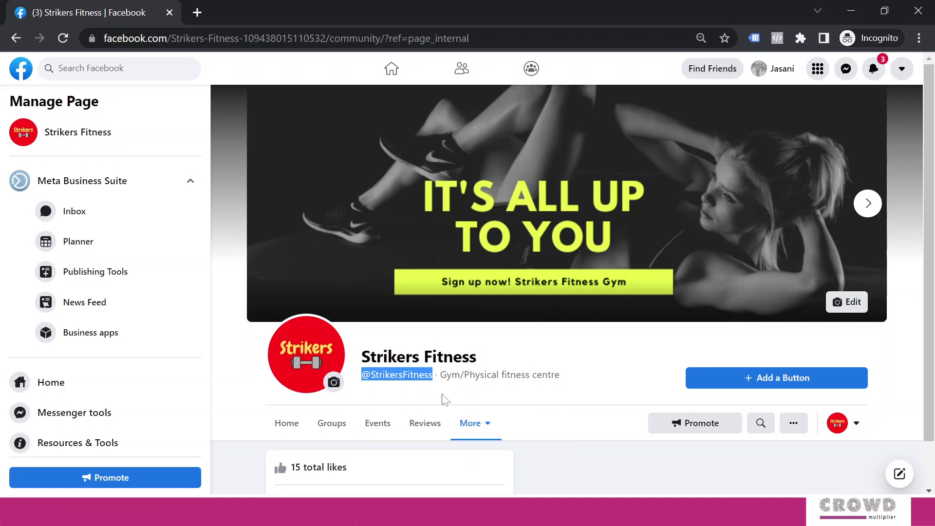
pyautogui.click(630, 373)
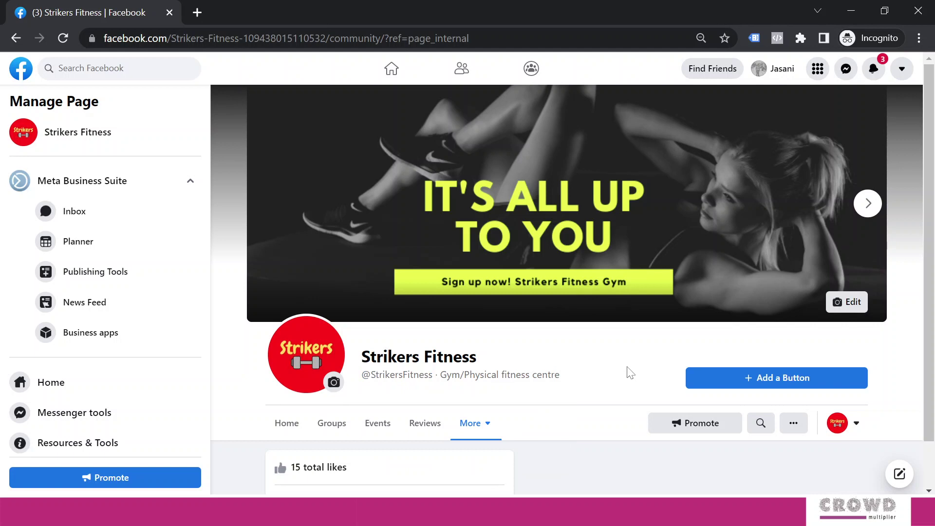